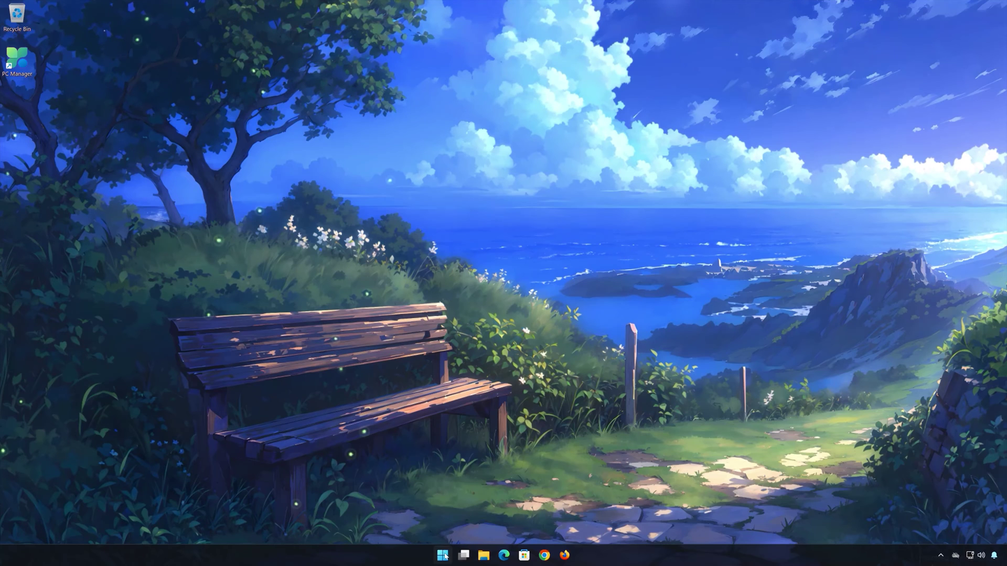
Step: Open Windows Settings from the Start menu and go to the Apps category
{"action": "key", "text": "super"}
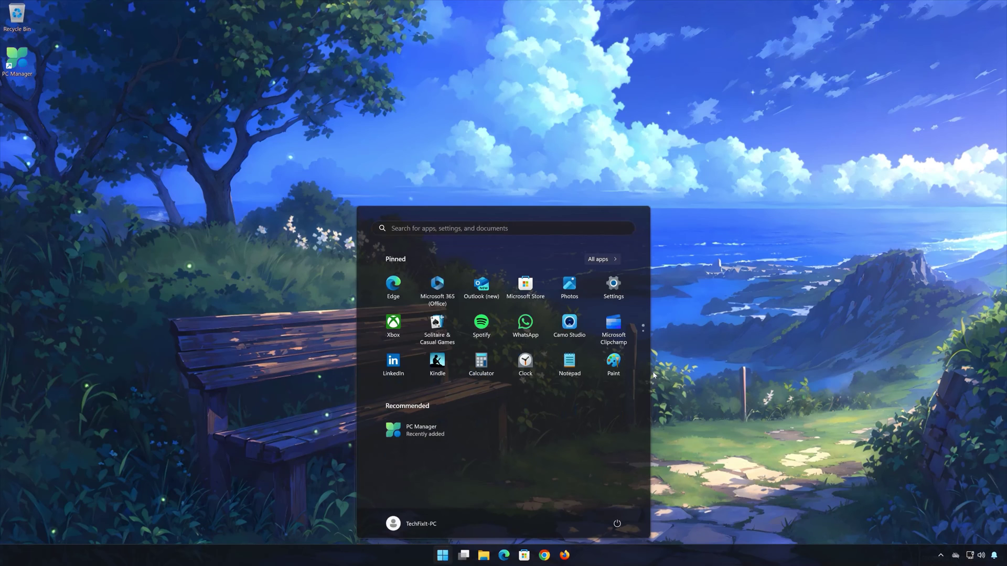
{"action": "left_click", "coordinate": [618, 291]}
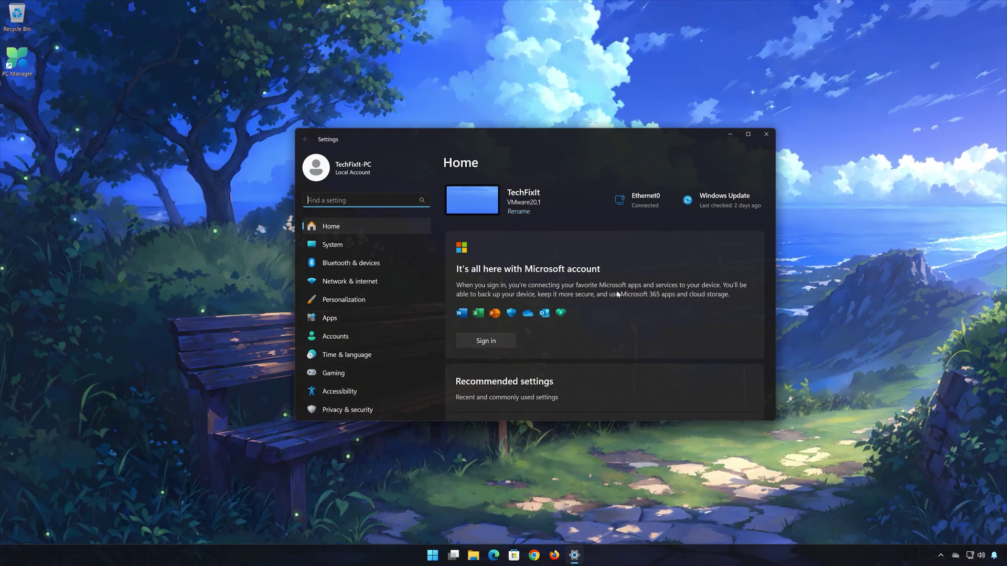
{"action": "mouse_move", "coordinate": [332, 245]}
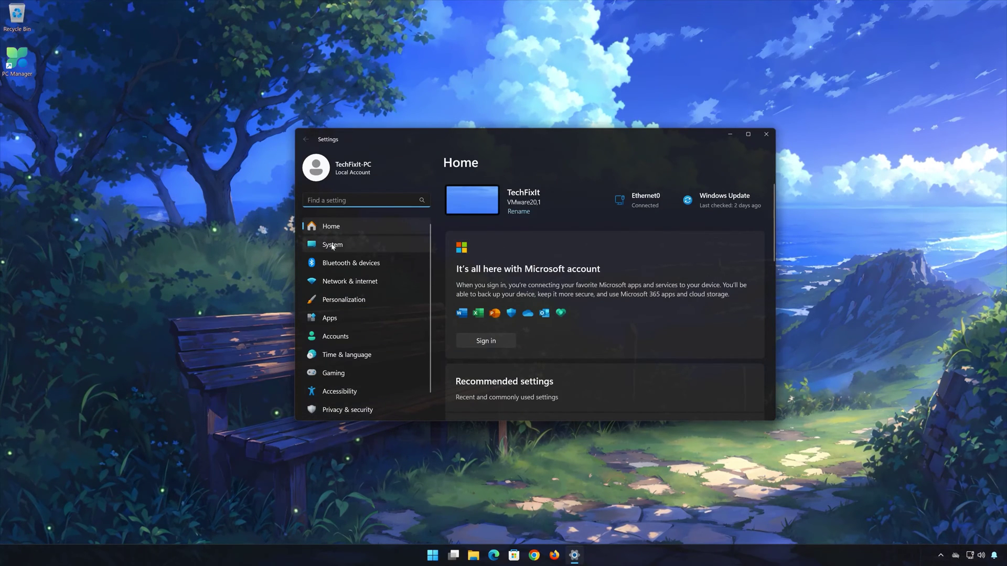
{"action": "left_click", "coordinate": [334, 320]}
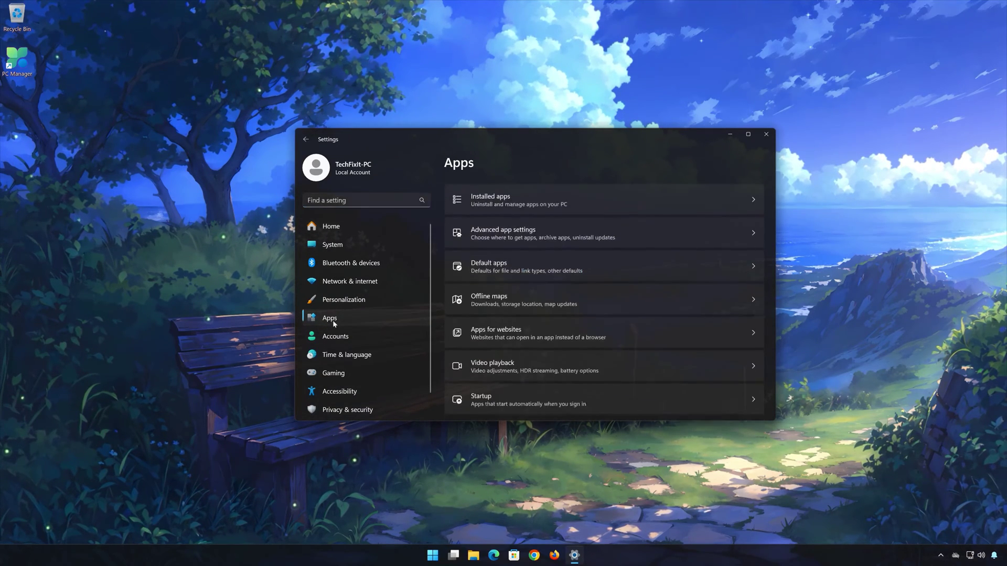
Step: Show the Installed apps list of 52 apps, with PC Manager visible
{"action": "left_click", "coordinate": [524, 203]}
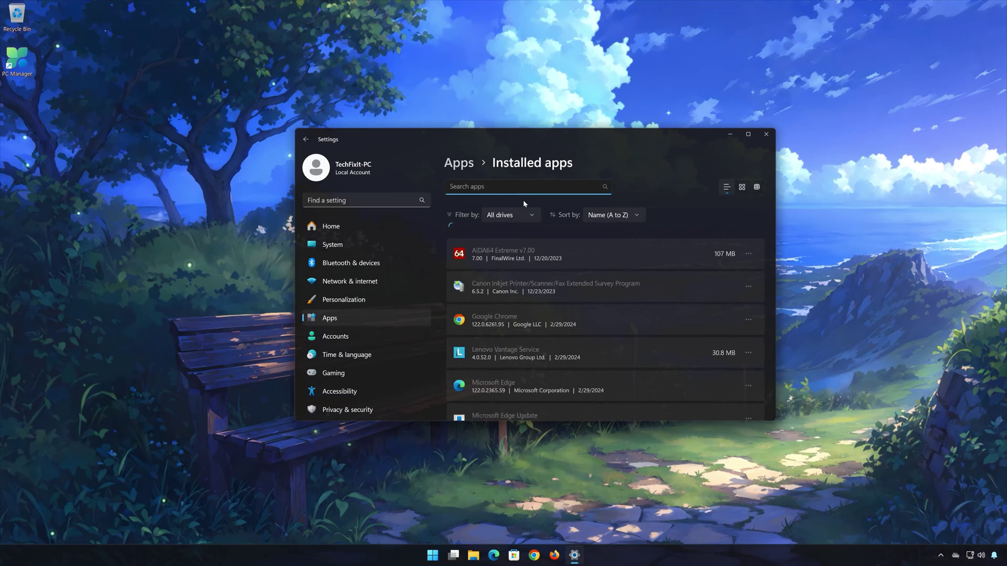
{"action": "scroll", "coordinate": [628, 289], "scroll_direction": "down", "scroll_amount": 3}
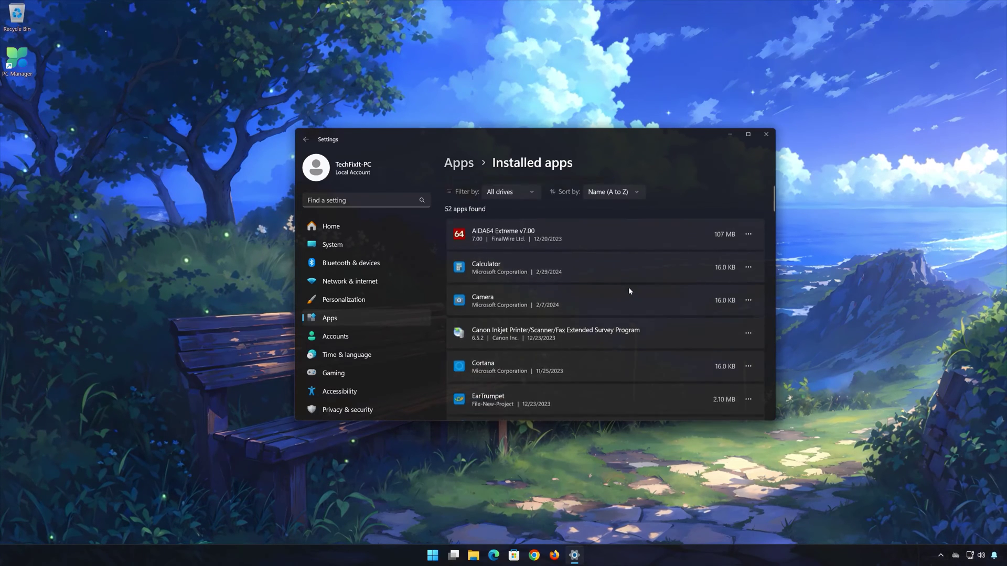
{"action": "scroll", "coordinate": [628, 289], "scroll_direction": "down", "scroll_amount": 3}
{"action": "scroll", "coordinate": [628, 289], "scroll_direction": "down", "scroll_amount": 3}
{"action": "scroll", "coordinate": [628, 289], "scroll_direction": "down", "scroll_amount": 3}
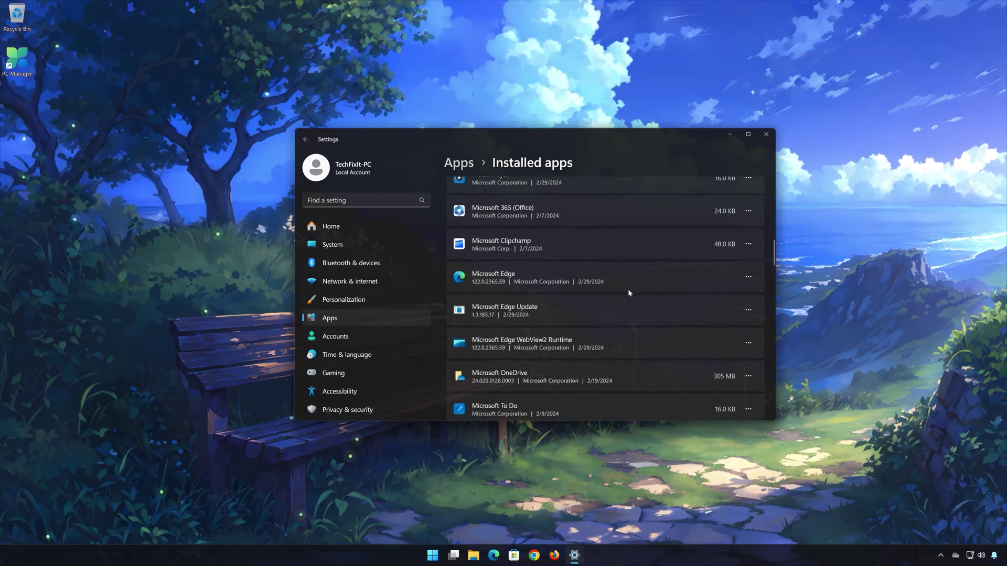
{"action": "scroll", "coordinate": [628, 289], "scroll_direction": "down", "scroll_amount": 3}
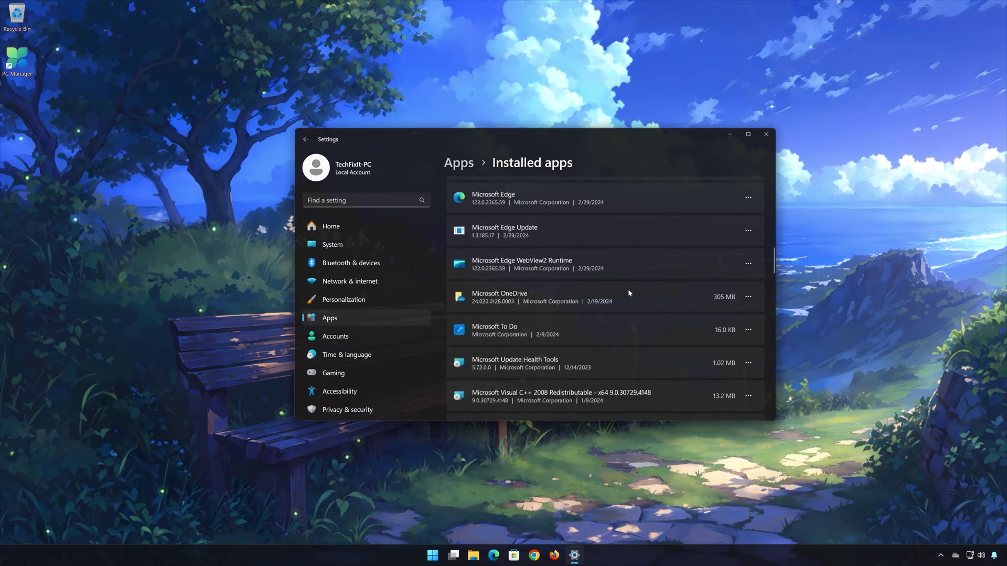
{"action": "scroll", "coordinate": [629, 288], "scroll_direction": "down", "scroll_amount": 3}
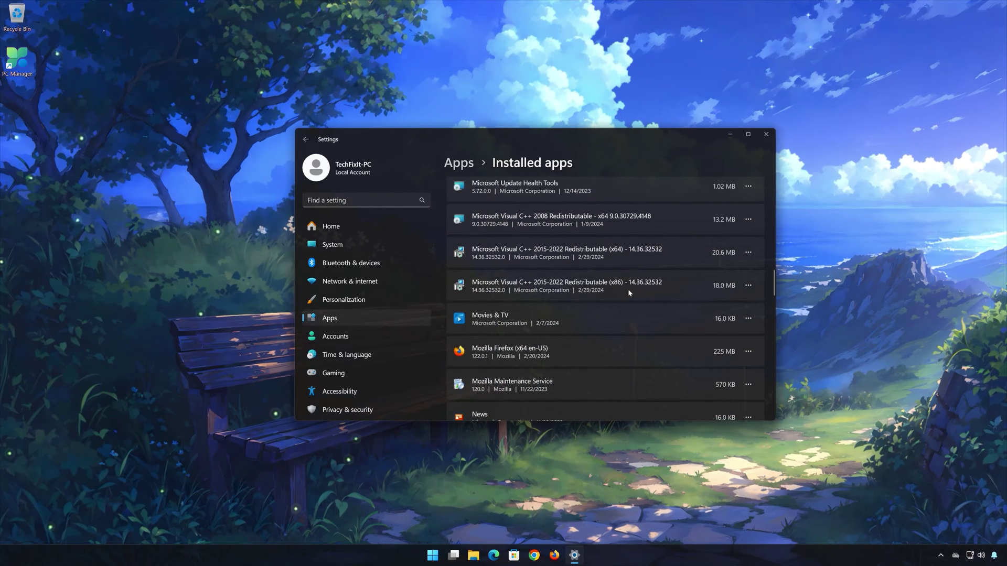
{"action": "scroll", "coordinate": [628, 289], "scroll_direction": "down", "scroll_amount": 2}
{"action": "scroll", "coordinate": [628, 289], "scroll_direction": "down", "scroll_amount": 2}
{"action": "scroll", "coordinate": [628, 288], "scroll_direction": "down", "scroll_amount": 3}
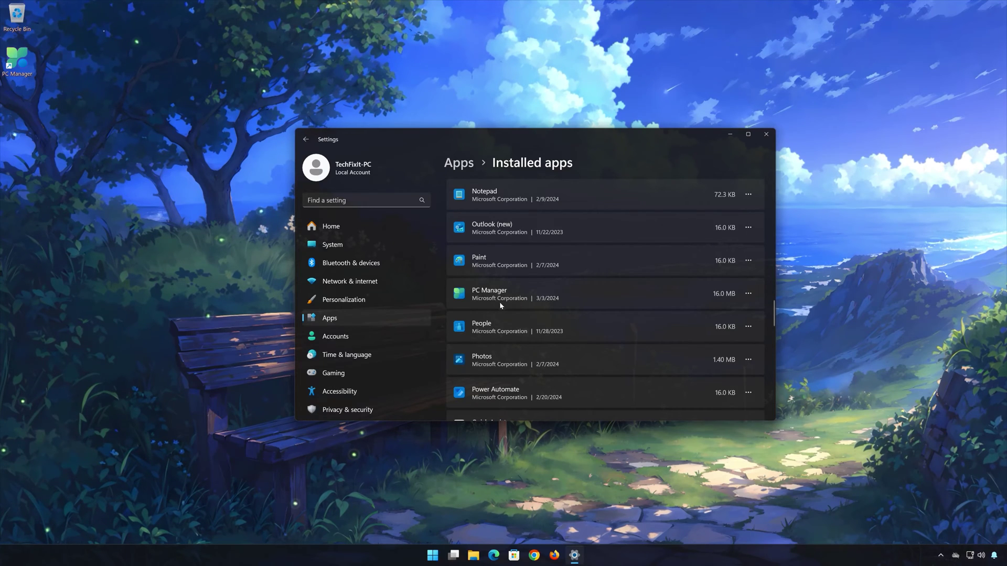
Step: Open Advanced options for PC Manager, showing its Reset, Repair and Uninstall sections
{"action": "left_click", "coordinate": [747, 298]}
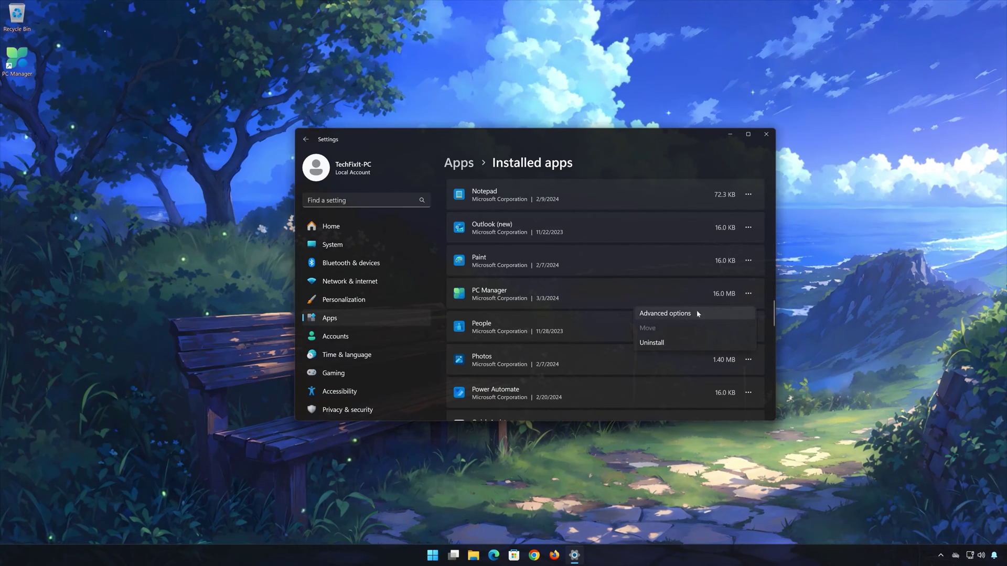
{"action": "left_click", "coordinate": [684, 316]}
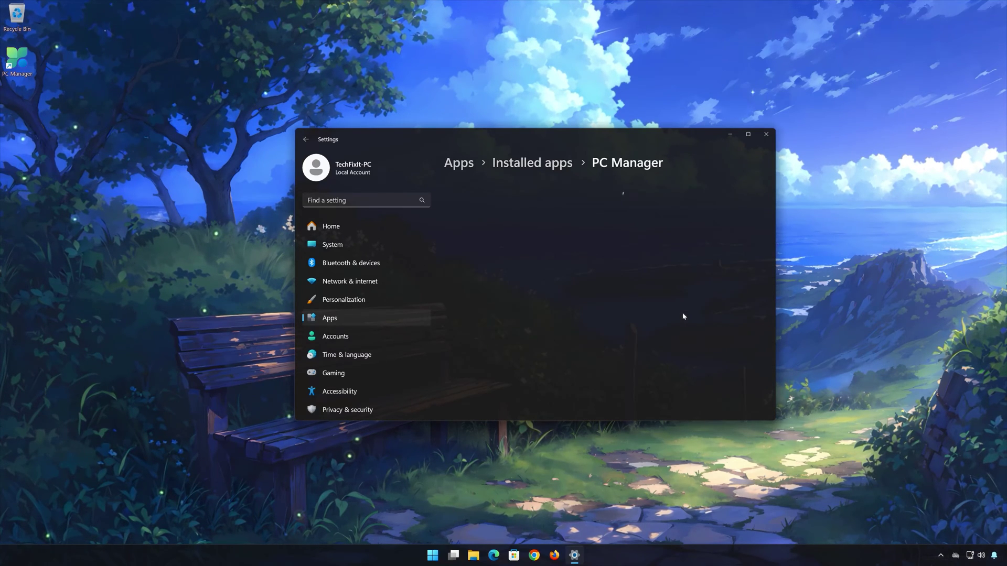
{"action": "scroll", "coordinate": [682, 313], "scroll_direction": "down", "scroll_amount": 3}
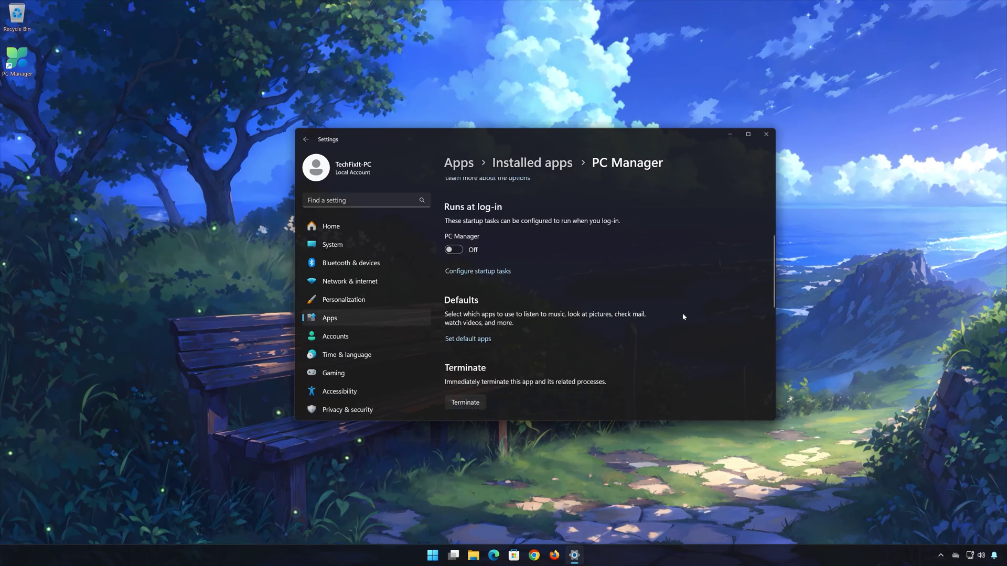
{"action": "scroll", "coordinate": [682, 313], "scroll_direction": "down", "scroll_amount": 2}
{"action": "scroll", "coordinate": [684, 317], "scroll_direction": "down", "scroll_amount": 2}
{"action": "scroll", "coordinate": [598, 311], "scroll_direction": "down", "scroll_amount": 2}
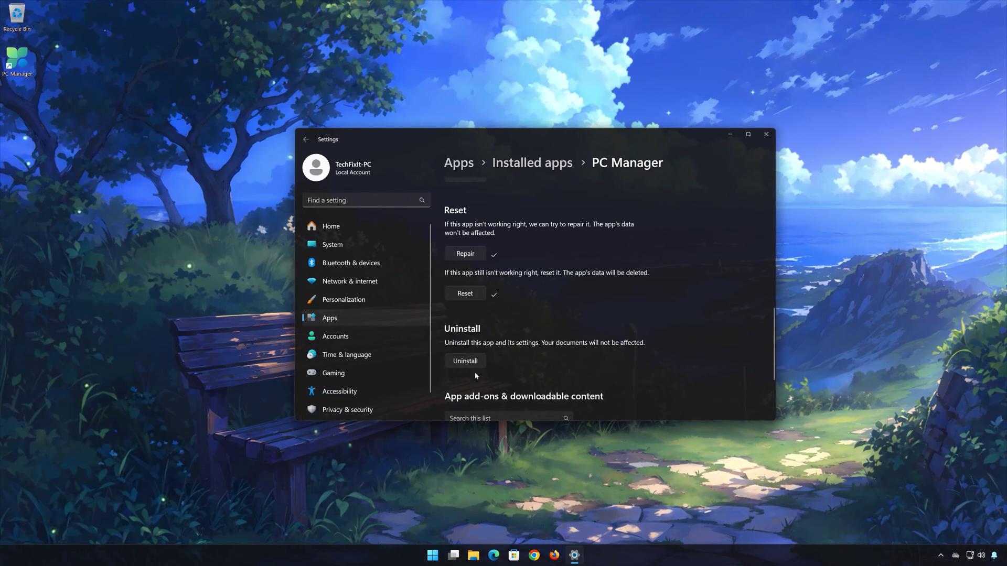
Step: Uninstall PC Manager with confirmation, then close Settings
{"action": "left_click", "coordinate": [460, 364]}
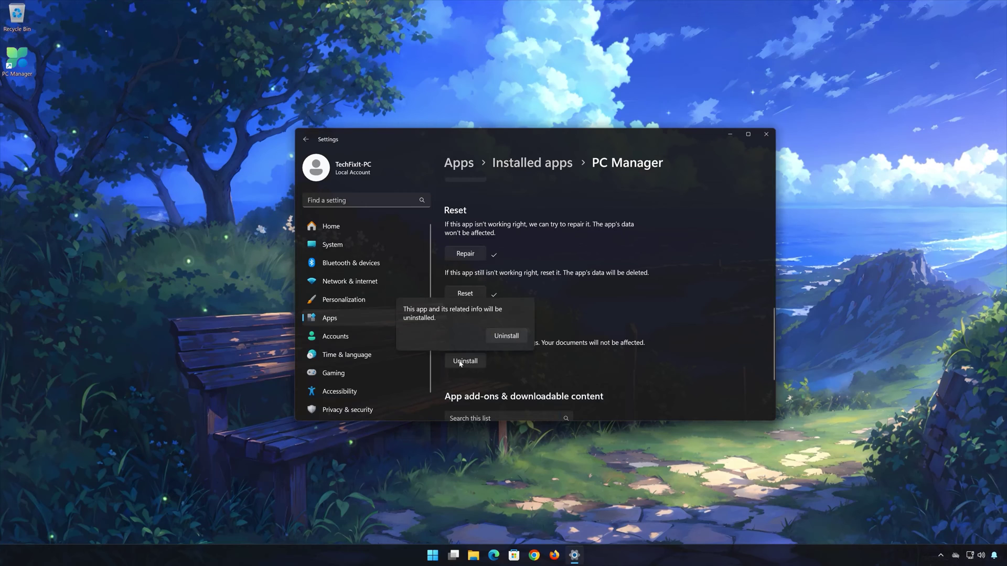
{"action": "left_click", "coordinate": [502, 338]}
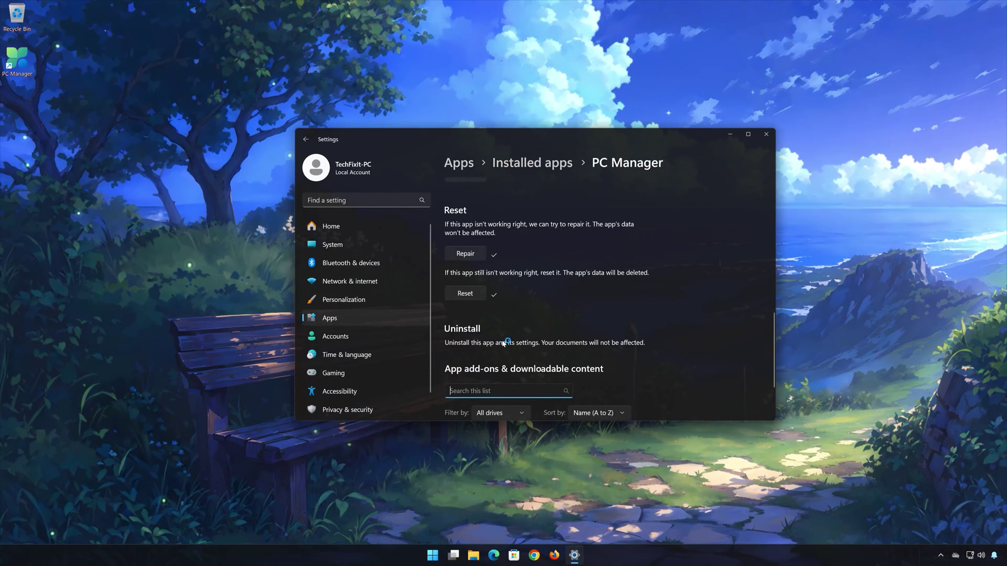
{"action": "left_click", "coordinate": [766, 135]}
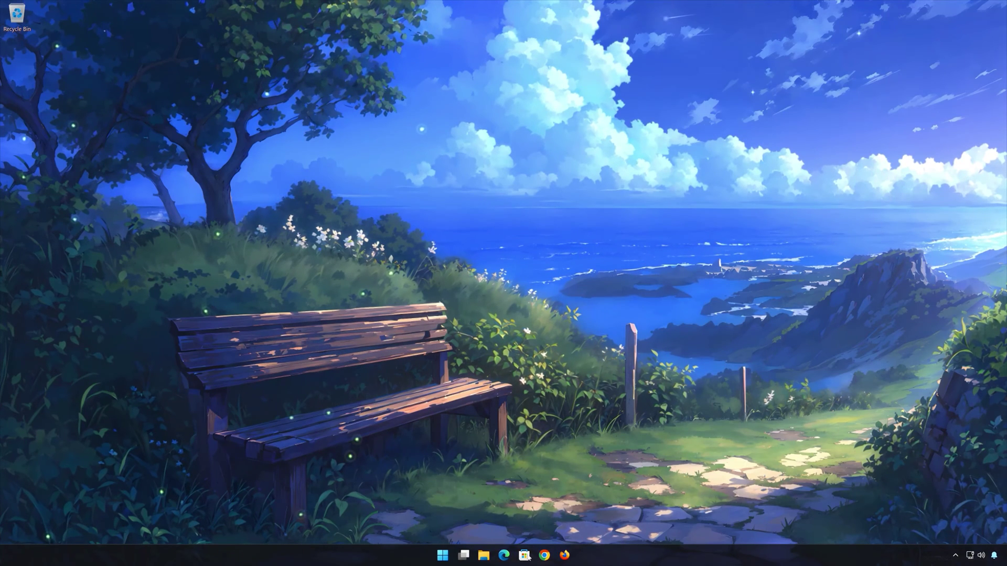
Step: Open the Microsoft PC Manager product page in Microsoft Store via search
{"action": "left_click", "coordinate": [525, 556]}
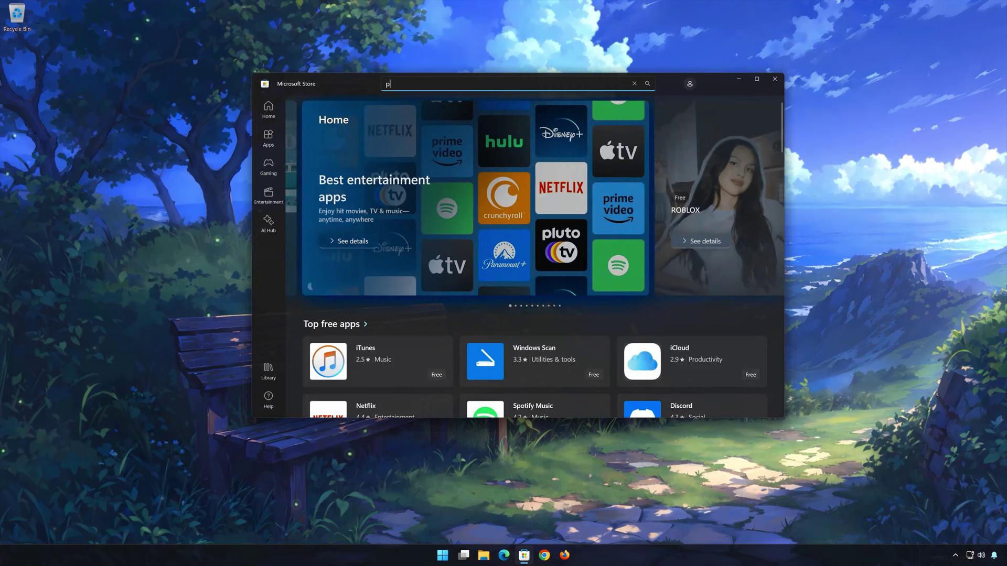
{"action": "type", "text": "pc manager"}
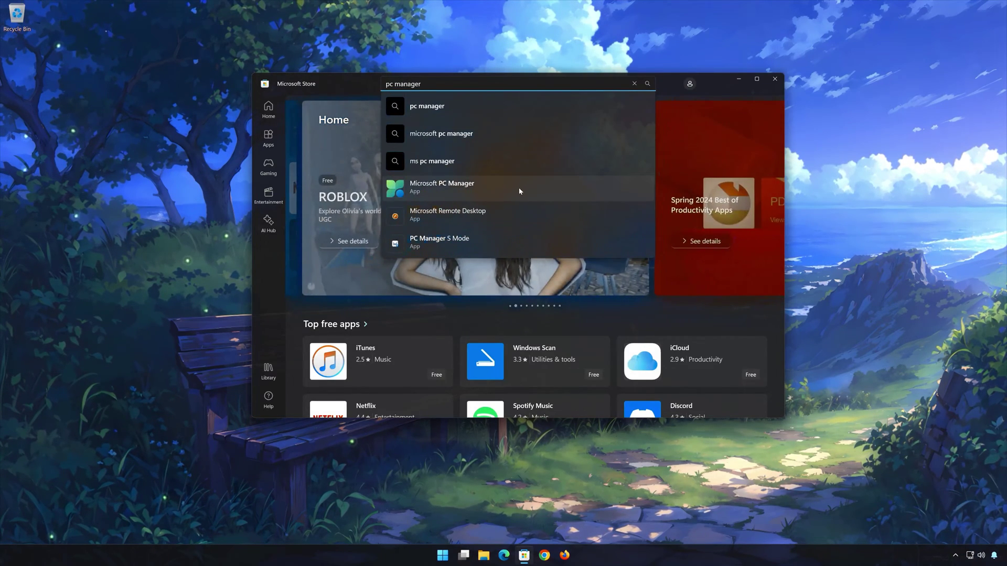
{"action": "left_click", "coordinate": [460, 193]}
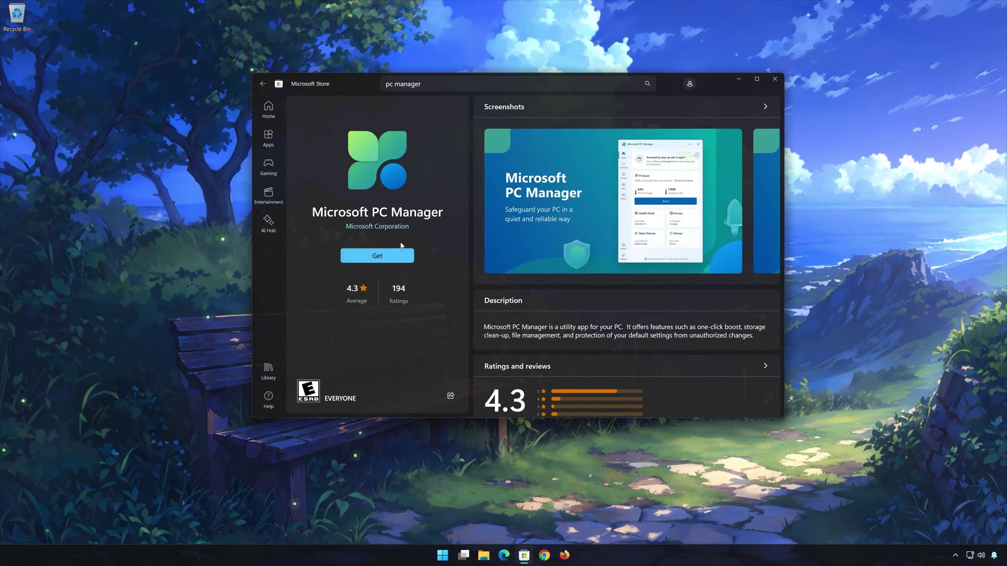
Step: Install Microsoft PC Manager from the Store, approving the User Account Control prompt
{"action": "left_click", "coordinate": [377, 255]}
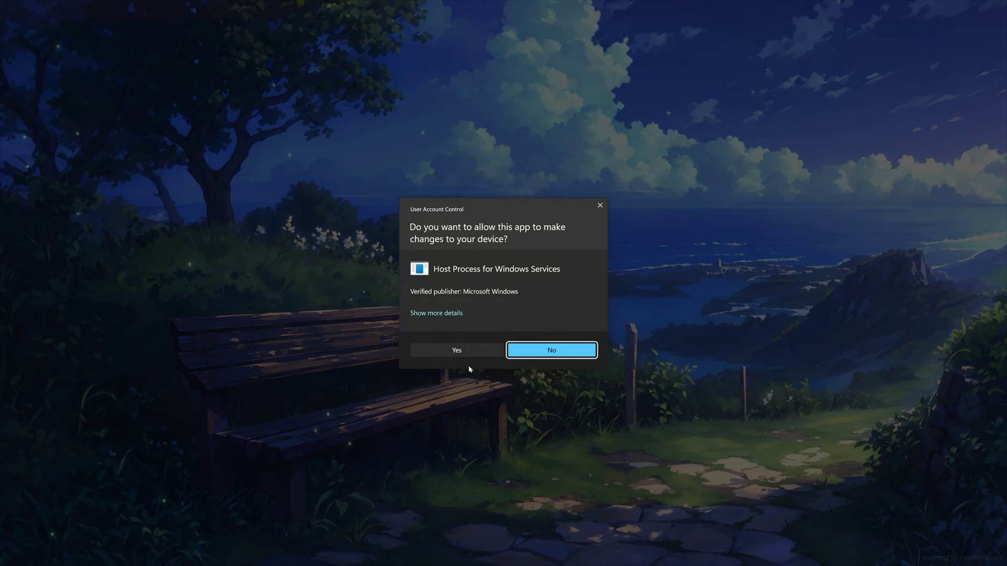
{"action": "left_click", "coordinate": [462, 348]}
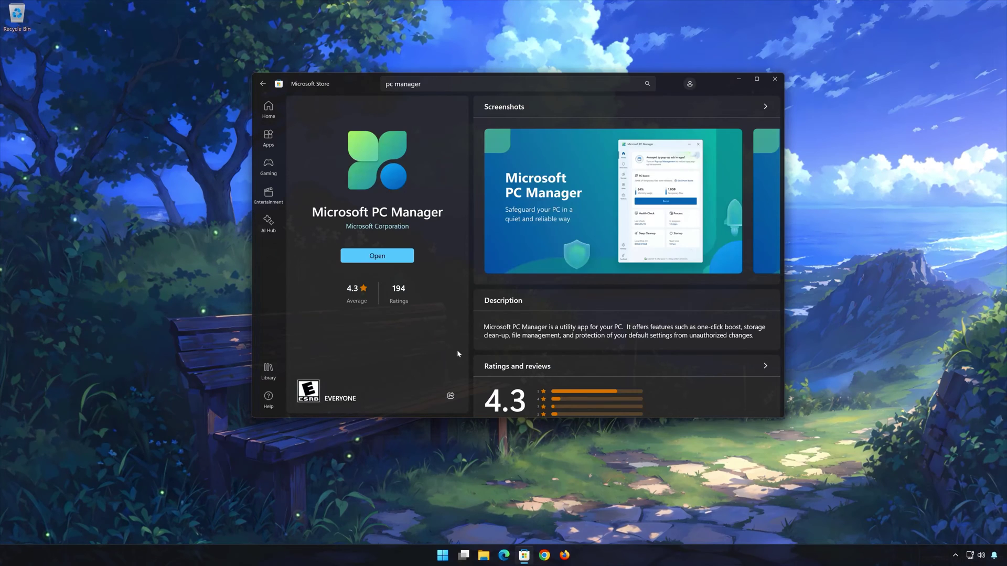
Step: Launch PC Manager, get past its welcome screen and decline the Toolbox tip
{"action": "left_click", "coordinate": [394, 257]}
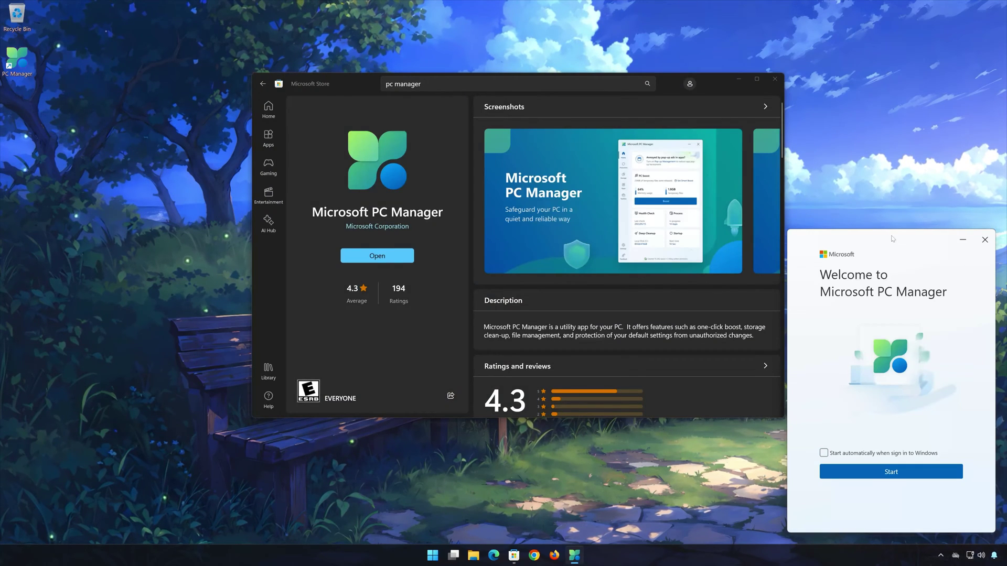
{"action": "left_click_drag", "start_coordinate": [893, 238], "coordinate": [535, 133]}
{"action": "left_click", "coordinate": [549, 344]}
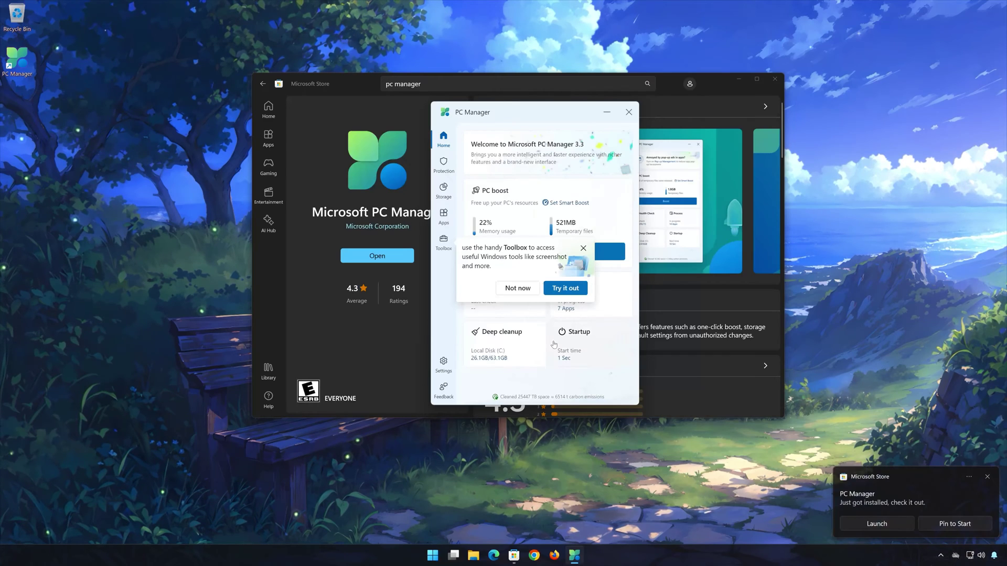
{"action": "left_click", "coordinate": [518, 288]}
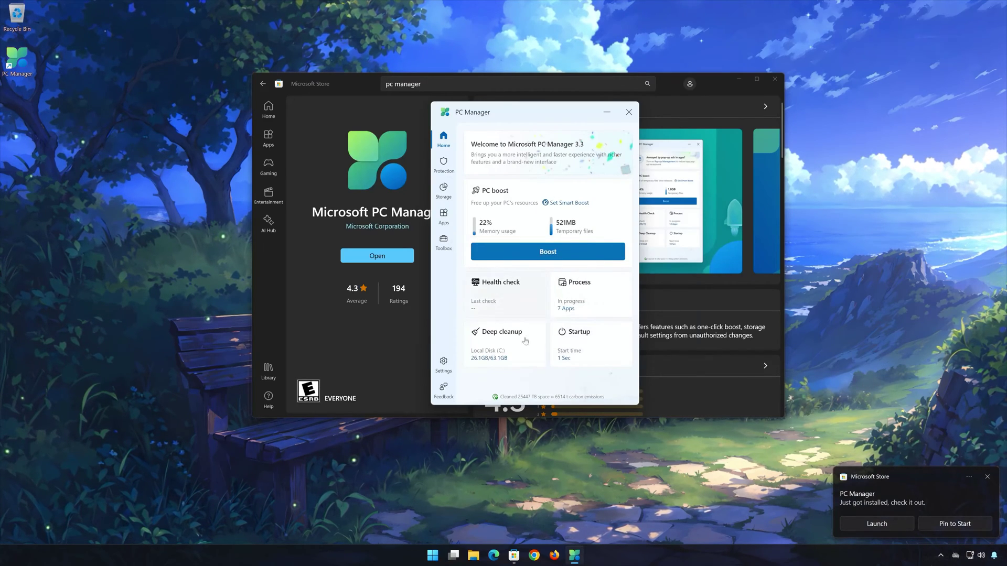